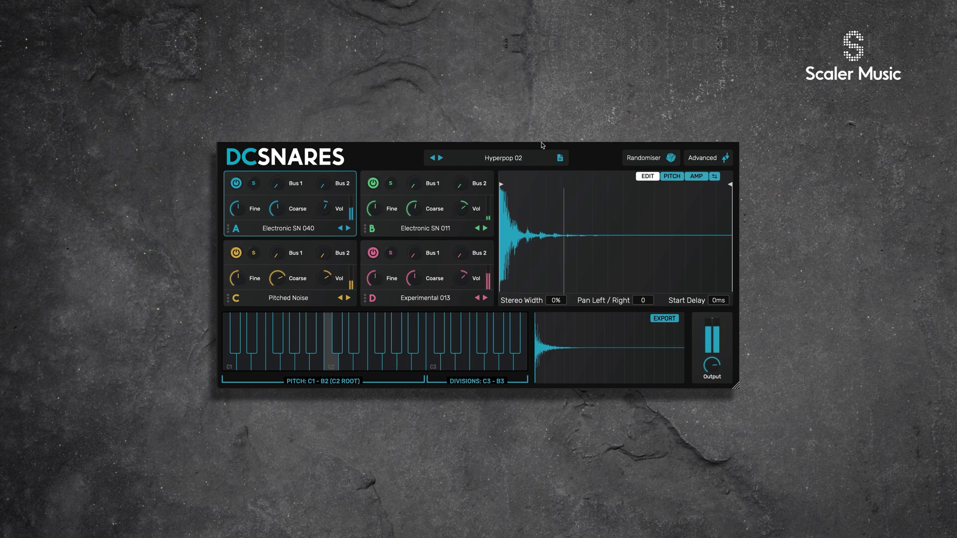
Step: Export the Hyperpop 02 snare, drag the rendered audio into the DAW, and open Advanced view
{"action": "left_click", "coordinate": [664, 322]}
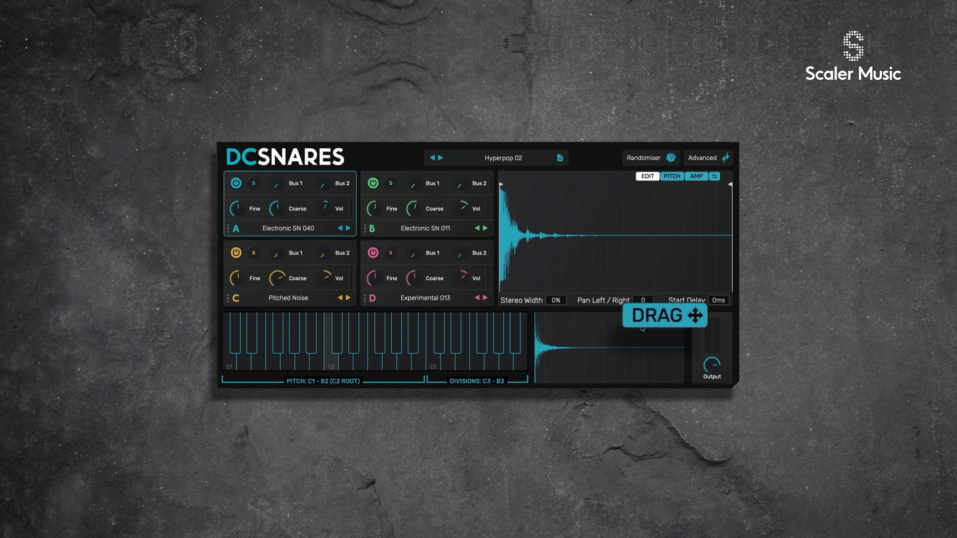
{"action": "left_click_drag", "start_coordinate": [664, 318], "coordinate": [201, 208]}
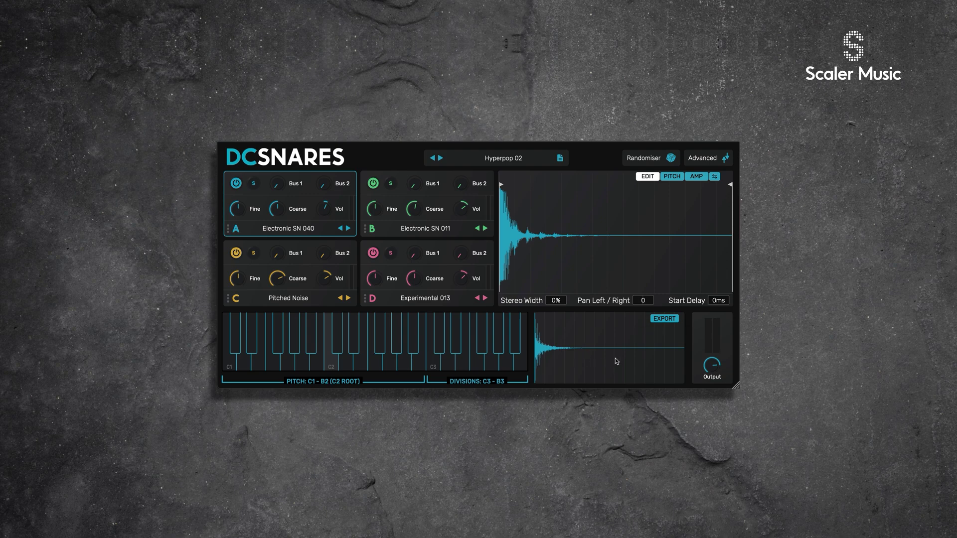
{"action": "left_click", "coordinate": [703, 159]}
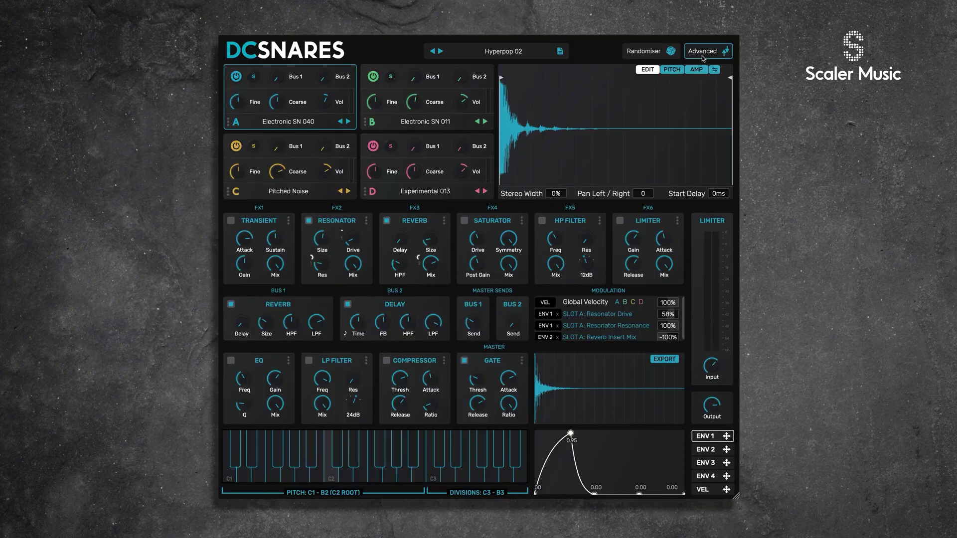
Step: Return to the compact view of the Default patch and bring up layer D's sound list
{"action": "left_click", "coordinate": [702, 53]}
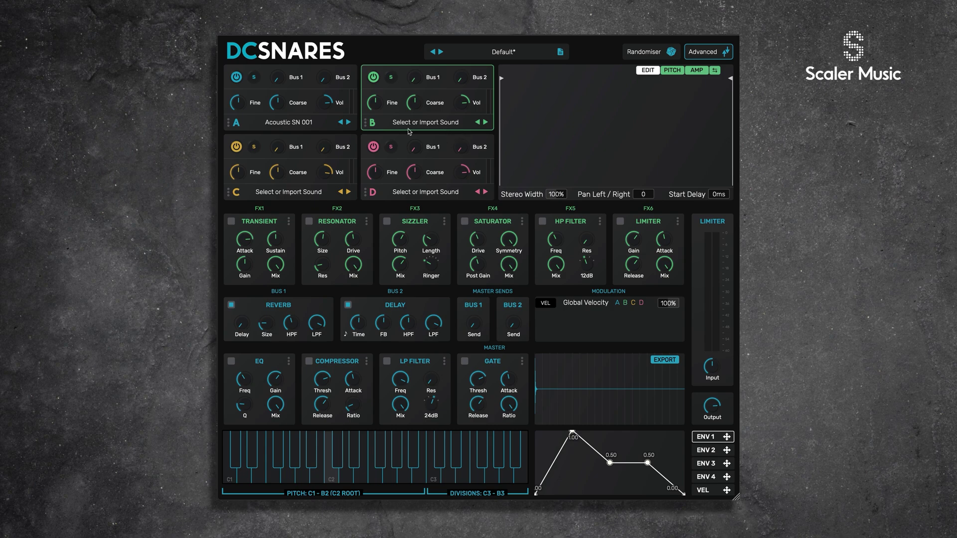
{"action": "left_click", "coordinate": [420, 194]}
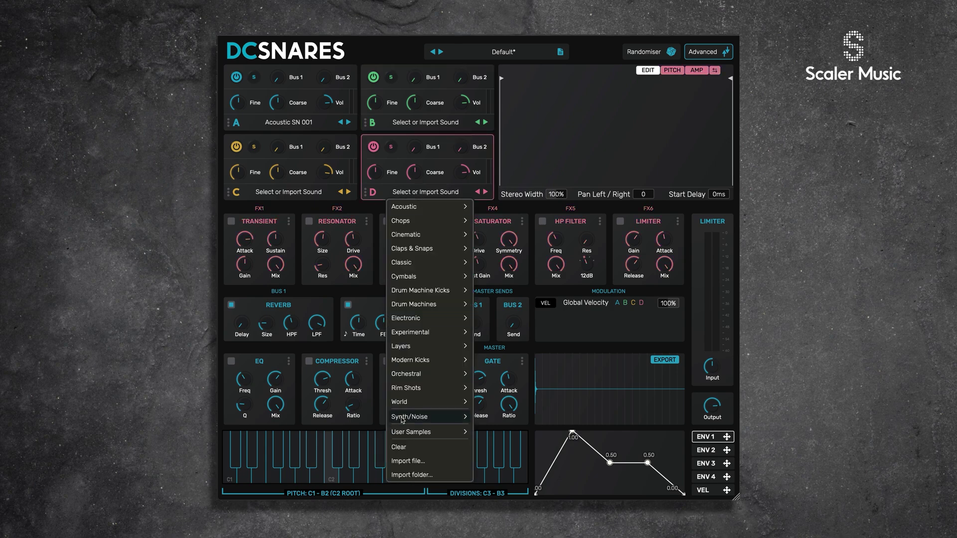
Step: Import the snares folder from the Samples directory as a user sample folder
{"action": "left_click", "coordinate": [419, 479]}
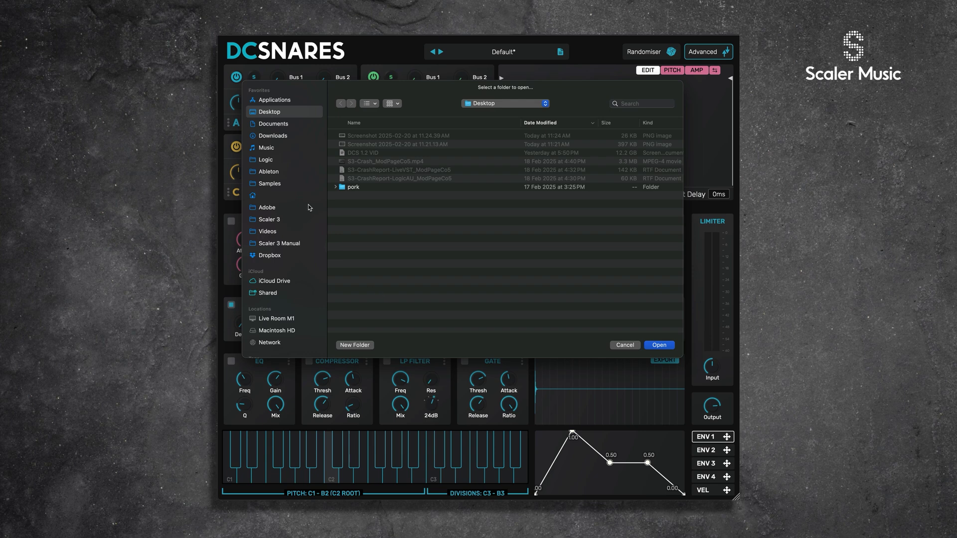
{"action": "left_click", "coordinate": [269, 184]}
{"action": "left_click", "coordinate": [376, 137]}
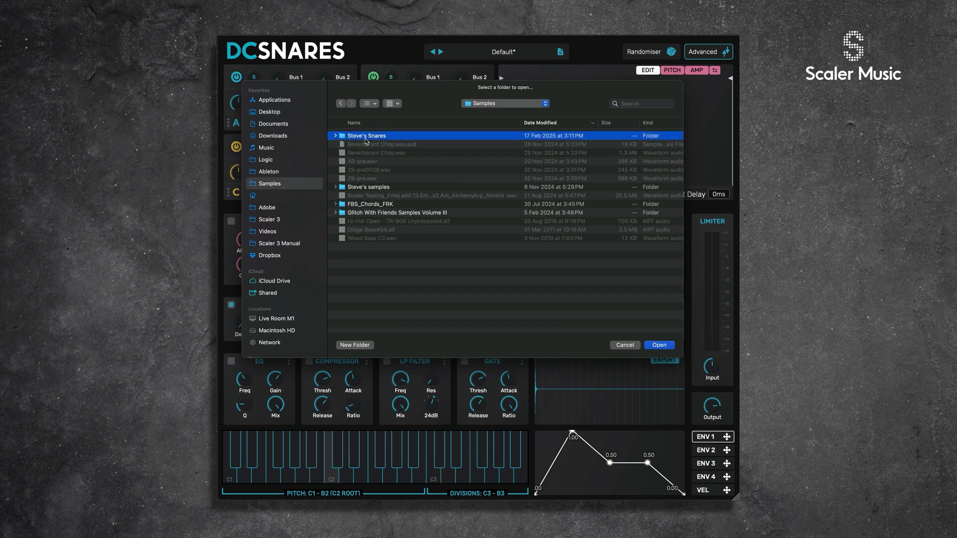
{"action": "left_click", "coordinate": [665, 347]}
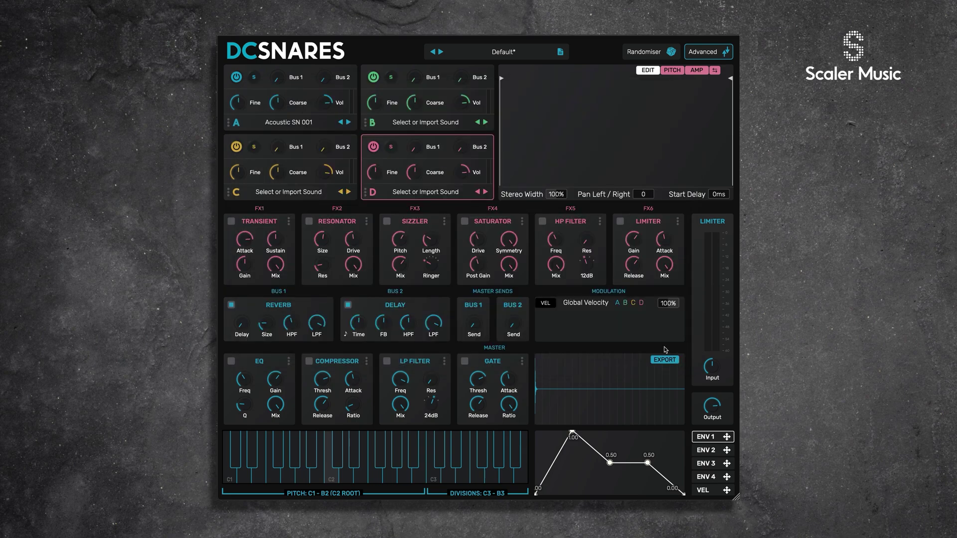
Step: Load SNR 06 from User Samples > snares into layer D
{"action": "left_click", "coordinate": [425, 192]}
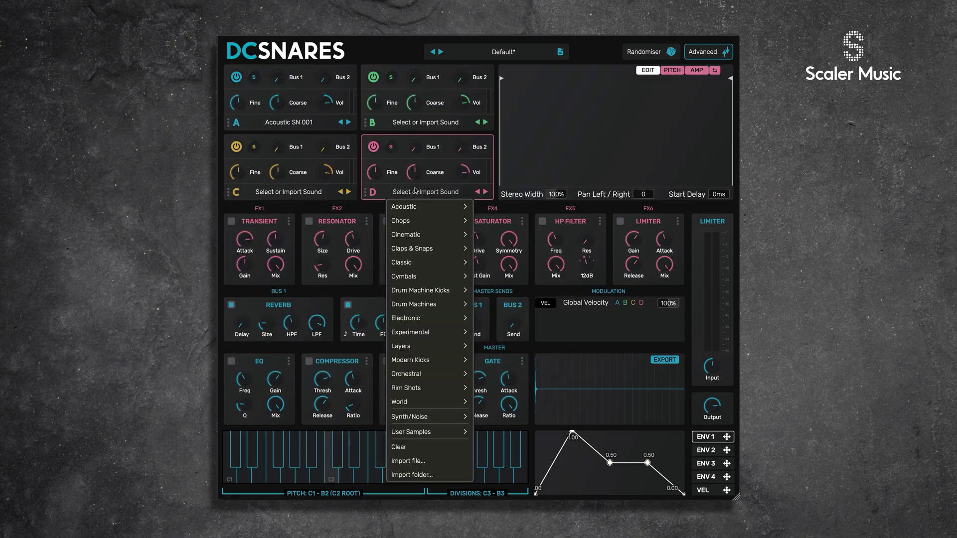
{"action": "mouse_move", "coordinate": [432, 402]}
{"action": "mouse_move", "coordinate": [419, 434]}
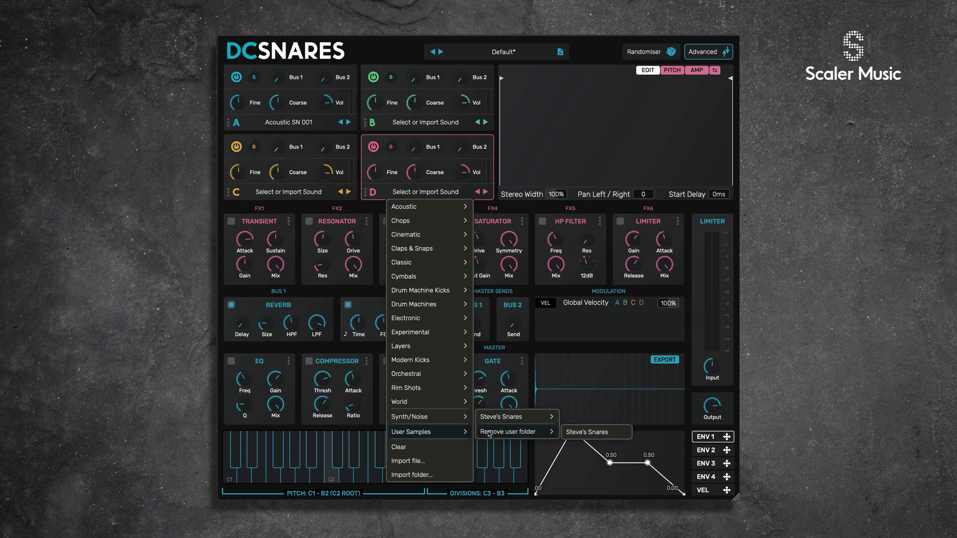
{"action": "mouse_move", "coordinate": [501, 419]}
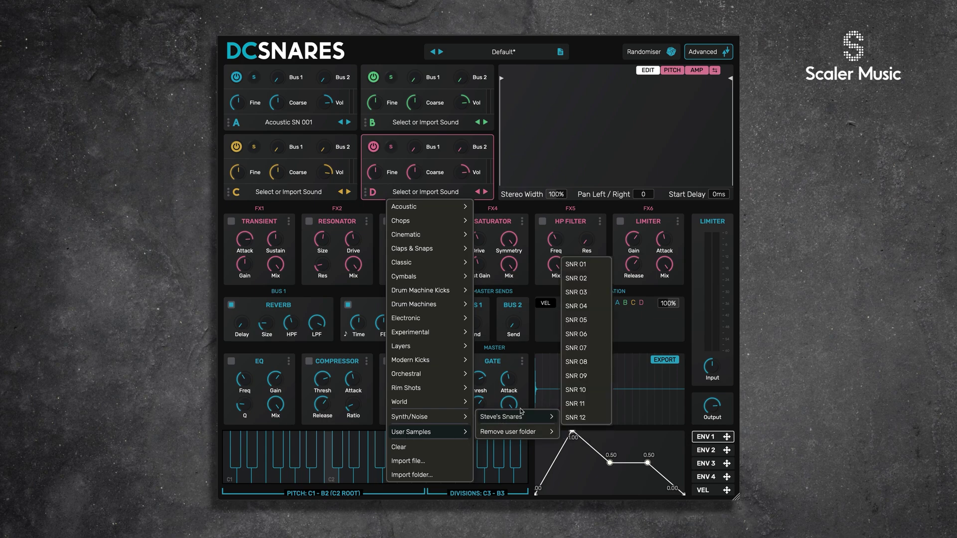
{"action": "left_click", "coordinate": [582, 334]}
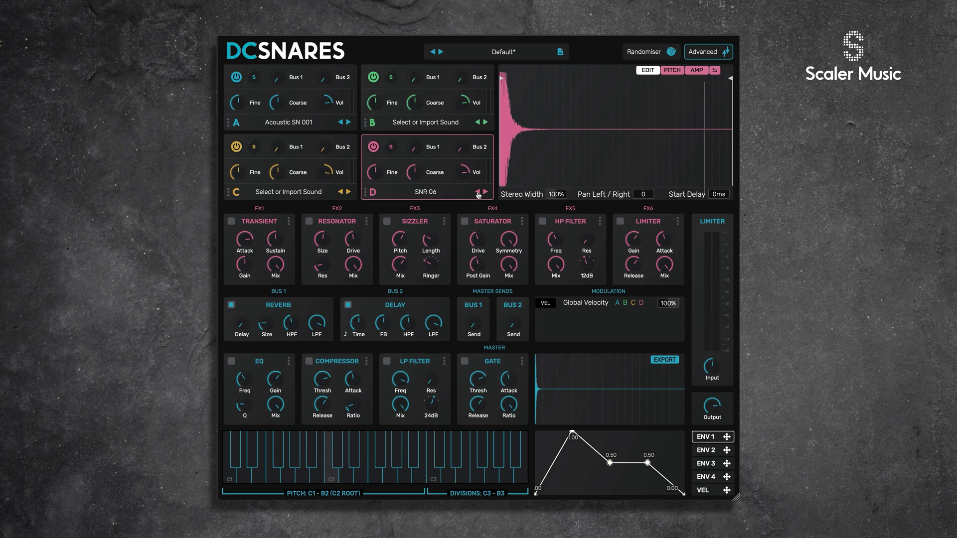
Step: Step layer D through neighbouring user snares (SNR 05, SNR 04) and settle on SNR 08
{"action": "left_click", "coordinate": [478, 192]}
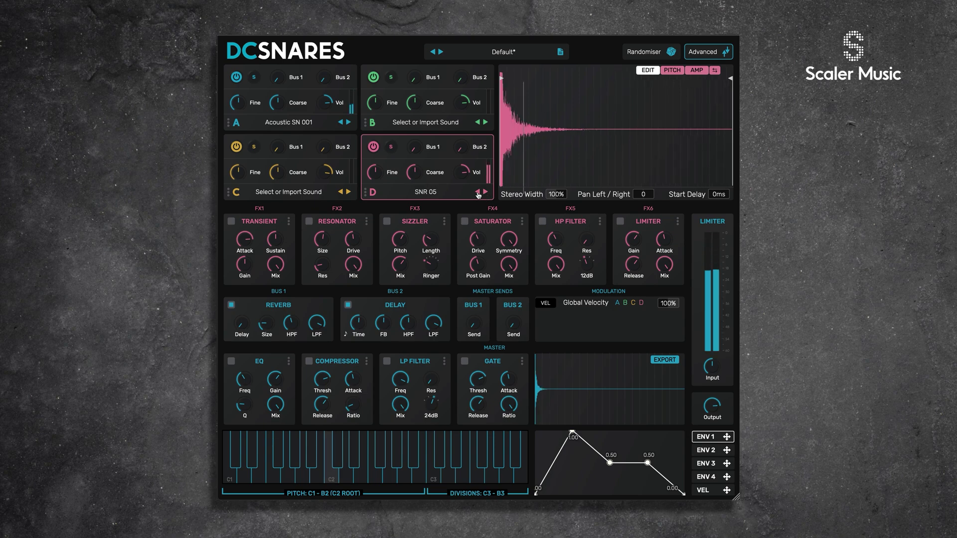
{"action": "left_click", "coordinate": [478, 193]}
{"action": "left_click", "coordinate": [486, 192]}
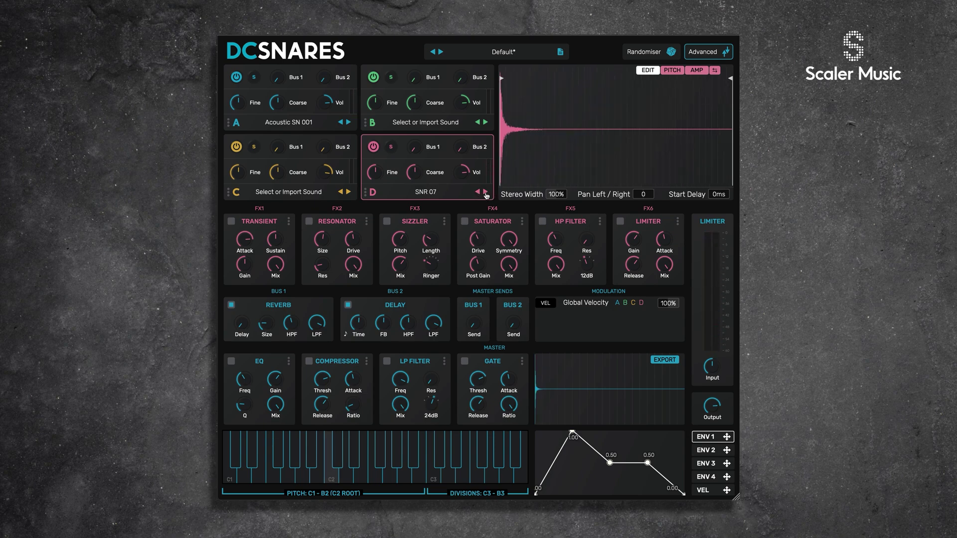
{"action": "left_click", "coordinate": [486, 192]}
{"action": "left_click", "coordinate": [485, 192]}
{"action": "left_click", "coordinate": [486, 192]}
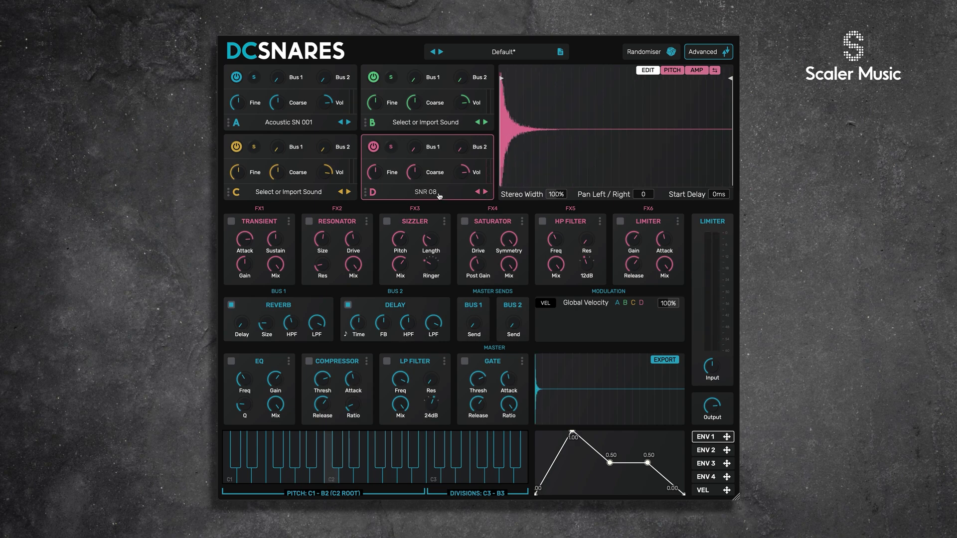
{"action": "left_click", "coordinate": [439, 126]}
{"action": "mouse_move", "coordinate": [422, 364]}
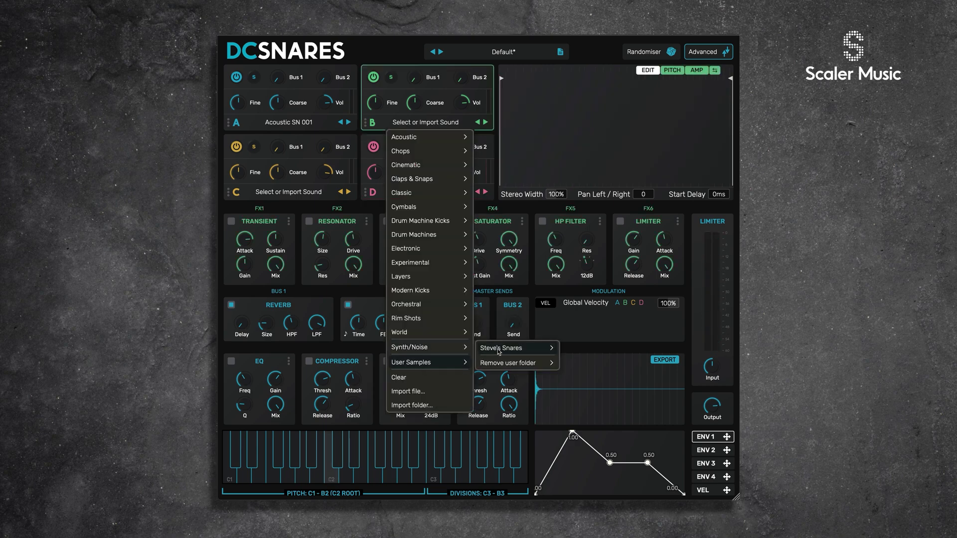
{"action": "left_click", "coordinate": [315, 193]}
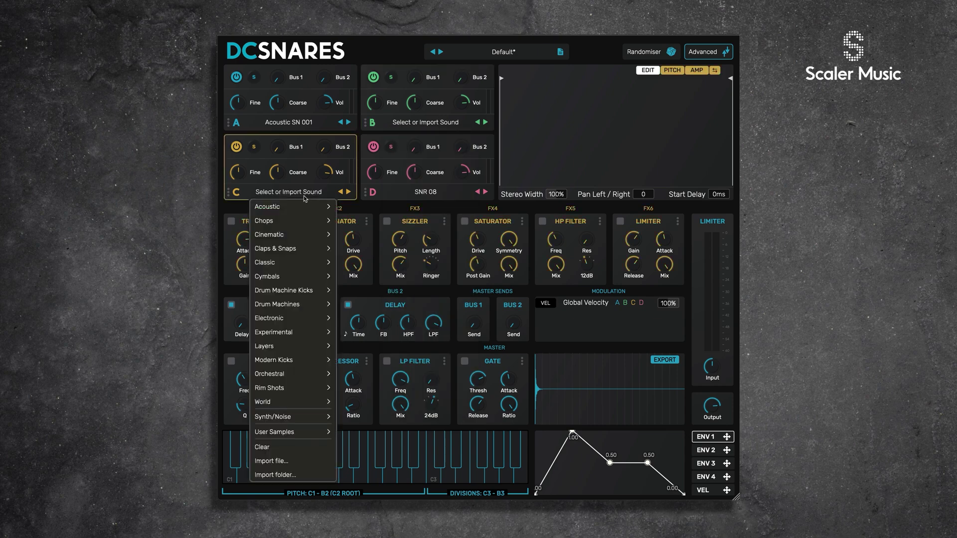
{"action": "left_click", "coordinate": [295, 129]}
{"action": "left_click", "coordinate": [295, 130]}
{"action": "left_click", "coordinate": [361, 52]}
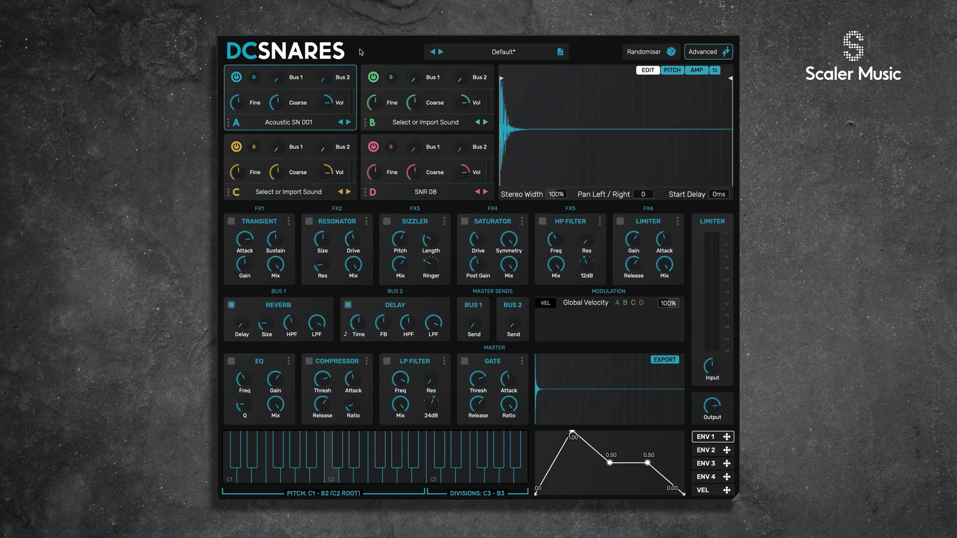
Step: Remove the snares folder via User Samples > Remove user folder and confirm the category is empty
{"action": "left_click", "coordinate": [429, 193]}
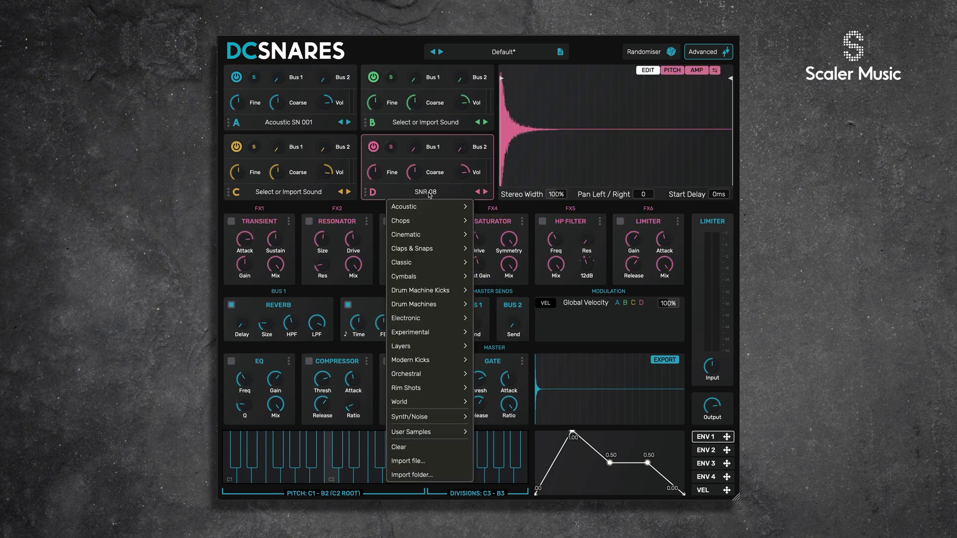
{"action": "mouse_move", "coordinate": [412, 439]}
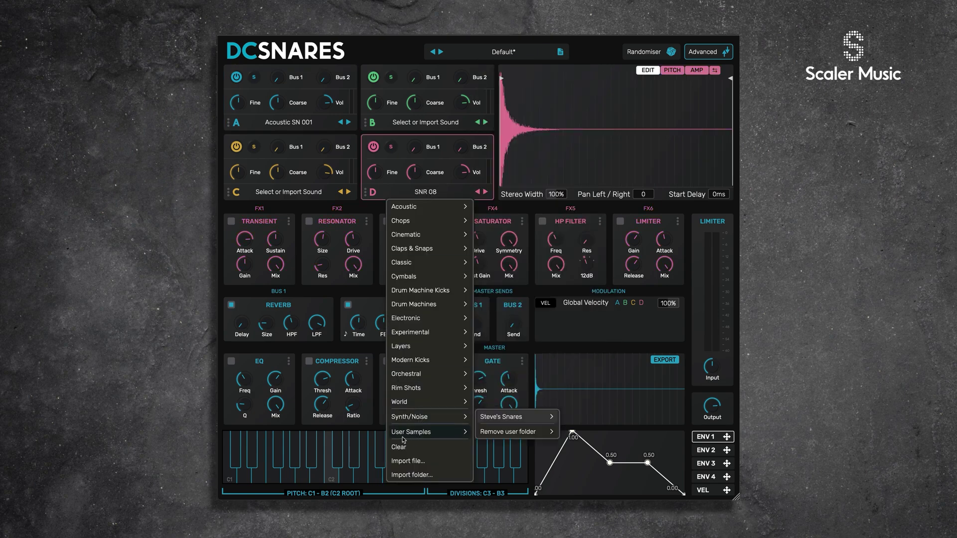
{"action": "mouse_move", "coordinate": [504, 436]}
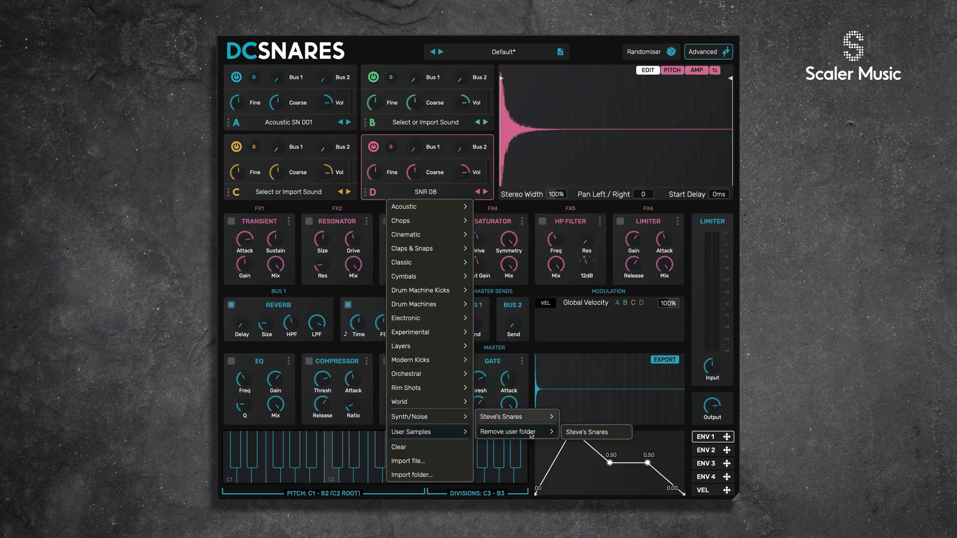
{"action": "left_click", "coordinate": [596, 433]}
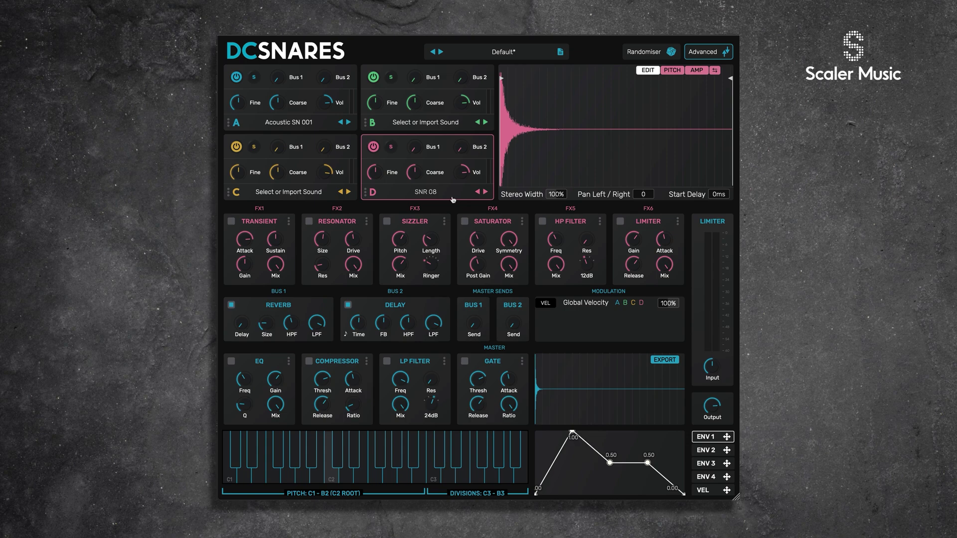
{"action": "left_click", "coordinate": [426, 192]}
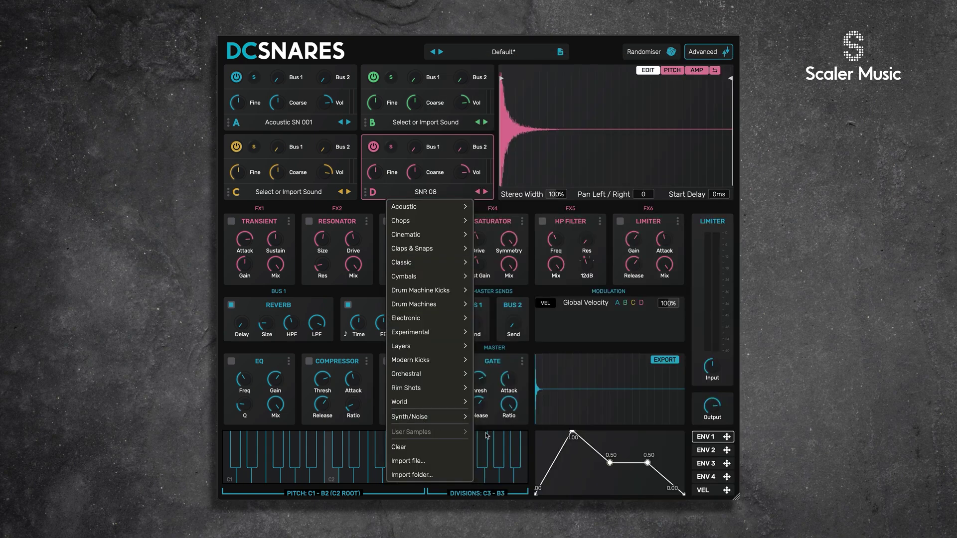
{"action": "left_click", "coordinate": [294, 127]}
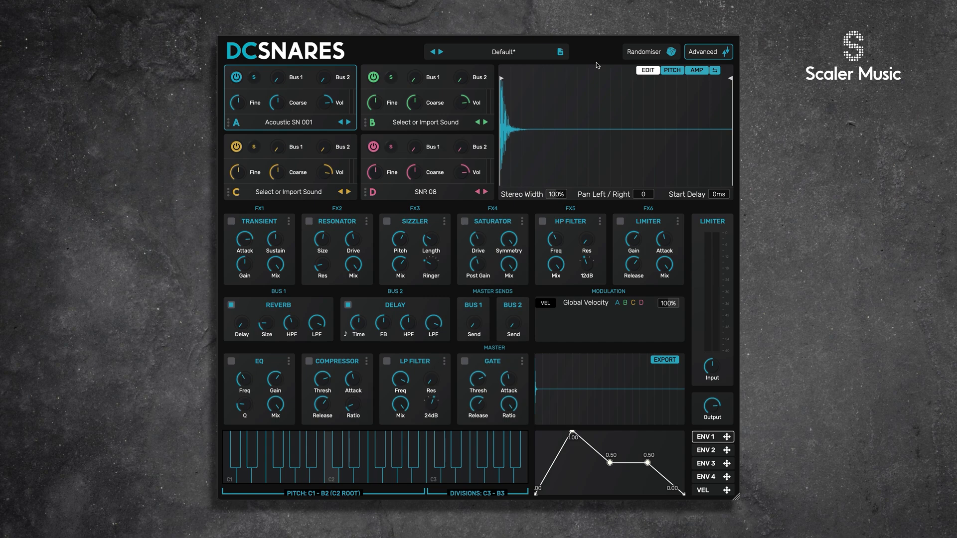
Step: Randomise the snare five times, ending on the Clanking Pound* patch
{"action": "left_click", "coordinate": [641, 54]}
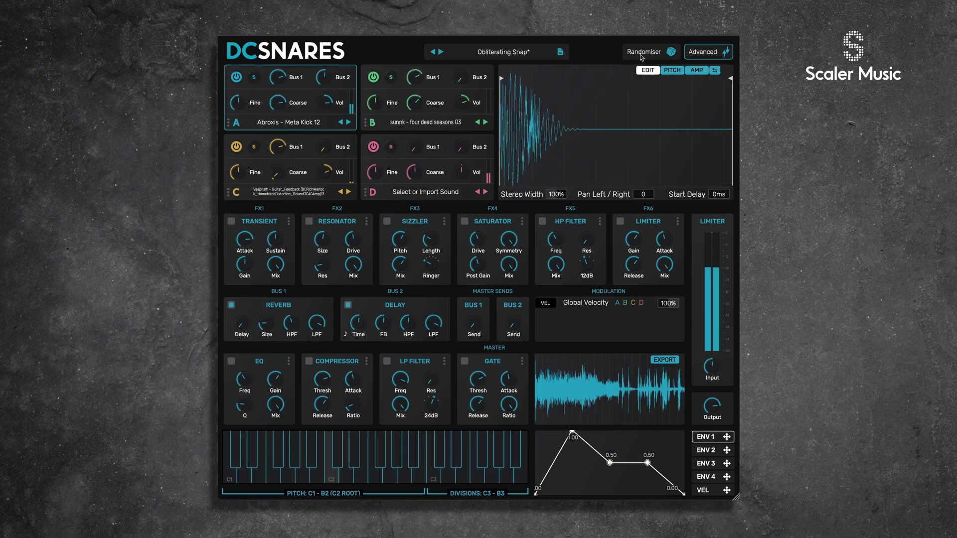
{"action": "left_click", "coordinate": [642, 54]}
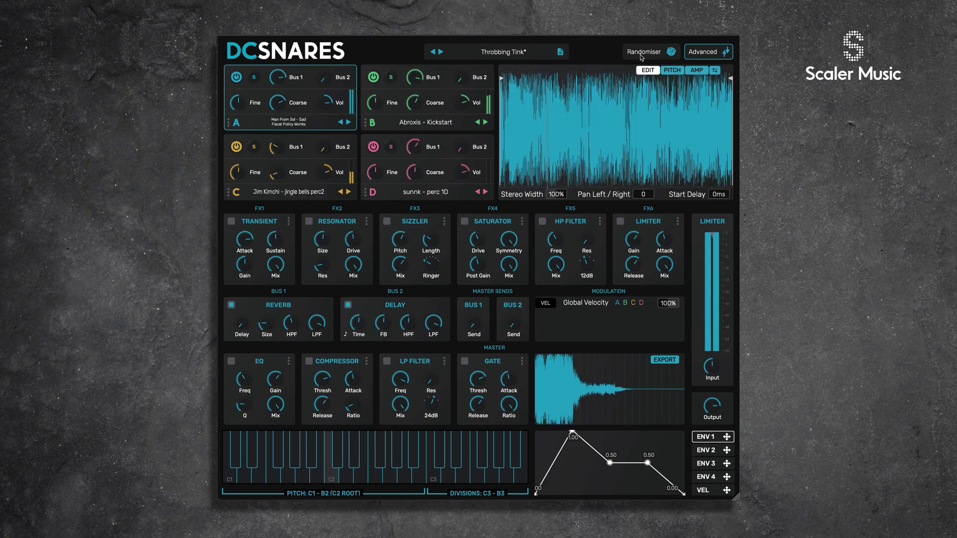
{"action": "left_click", "coordinate": [641, 54]}
{"action": "left_click", "coordinate": [641, 54]}
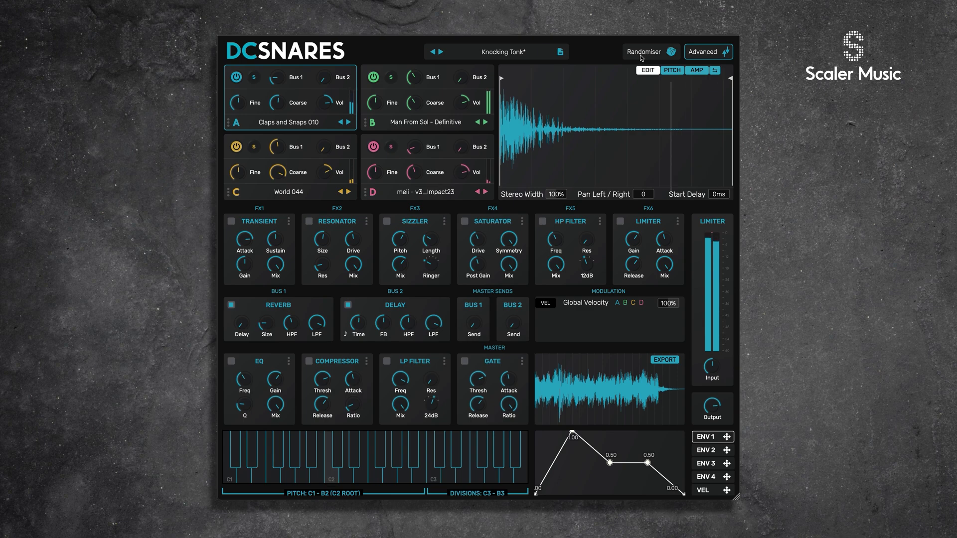
{"action": "left_click", "coordinate": [642, 54]}
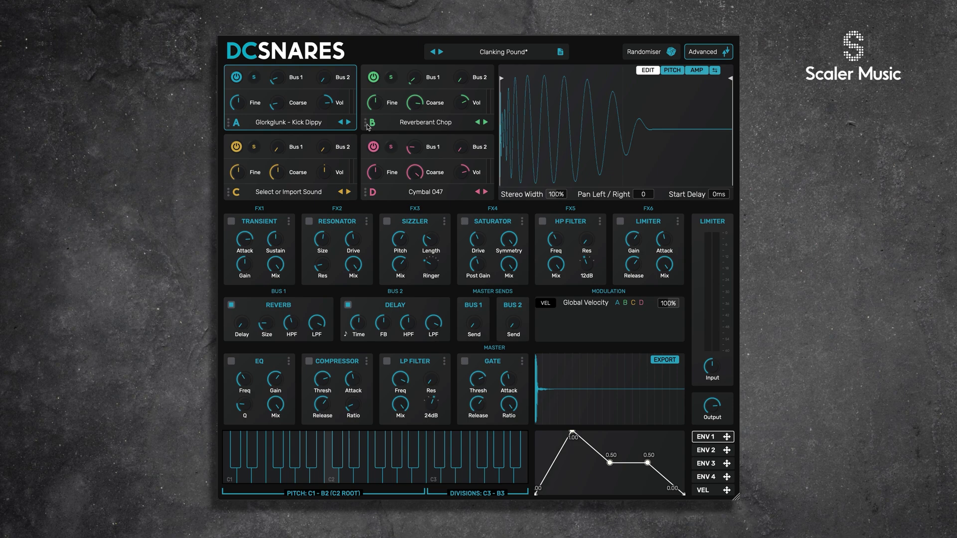
Step: Audition slot B's Reverberant Chop solo, lock that layer, and randomise to get Crackling Ding*
{"action": "left_click", "coordinate": [391, 79]}
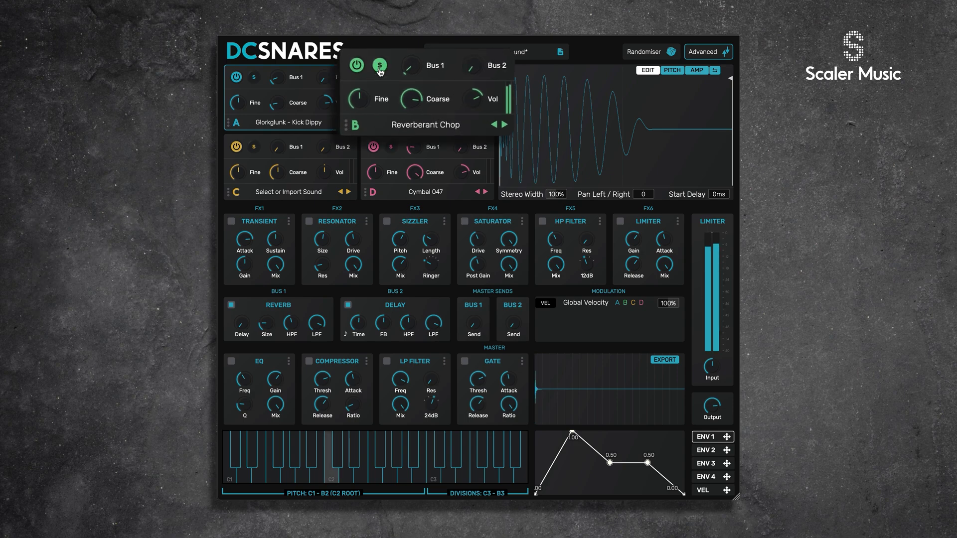
{"action": "left_click", "coordinate": [380, 69]}
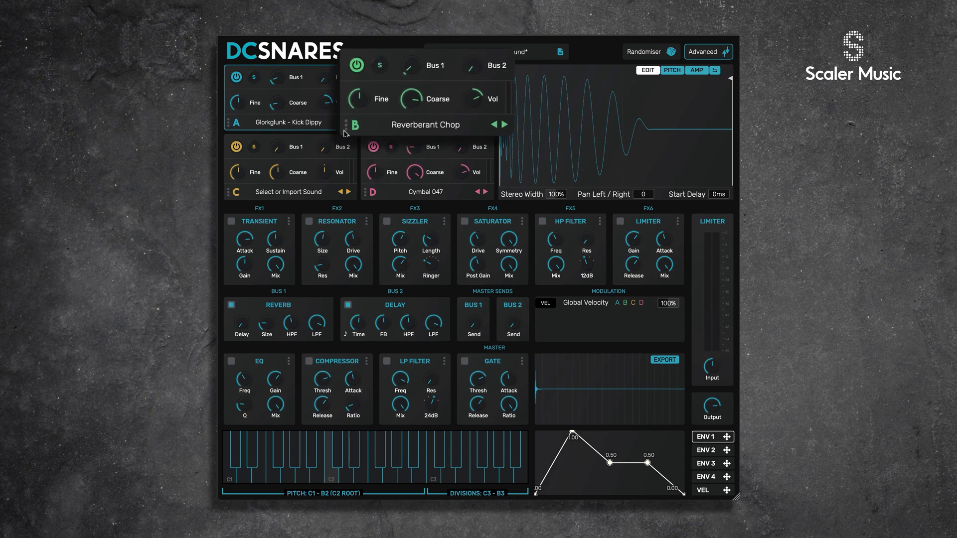
{"action": "left_click", "coordinate": [345, 128]}
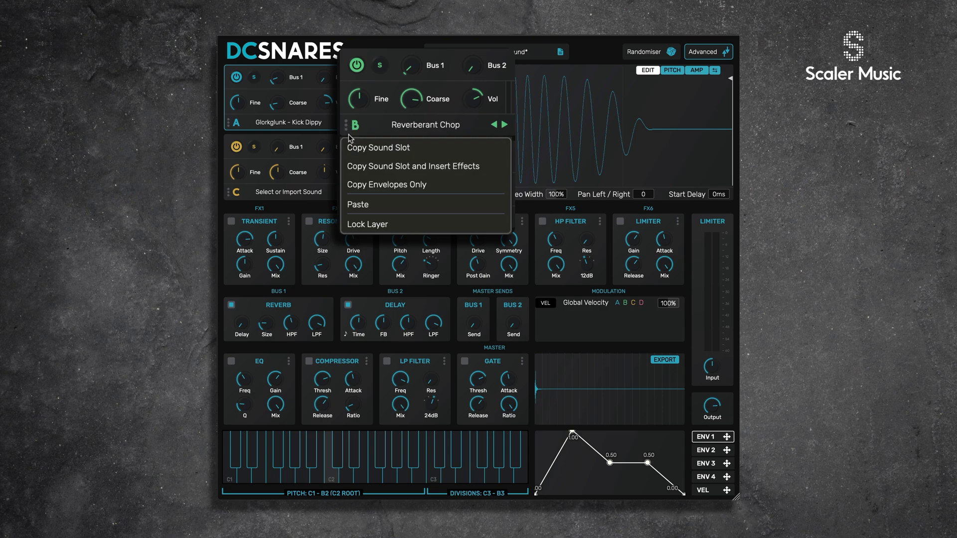
{"action": "left_click", "coordinate": [369, 224]}
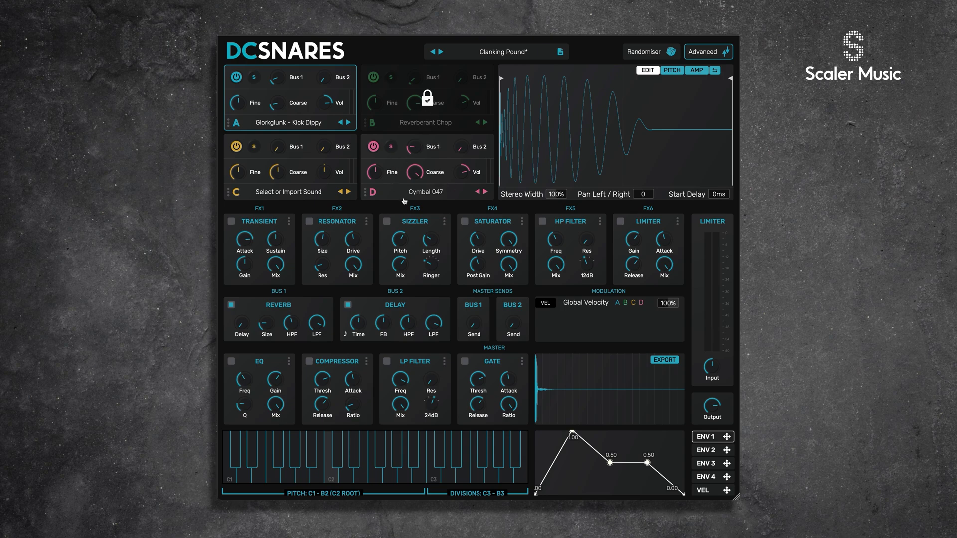
{"action": "left_click", "coordinate": [660, 50]}
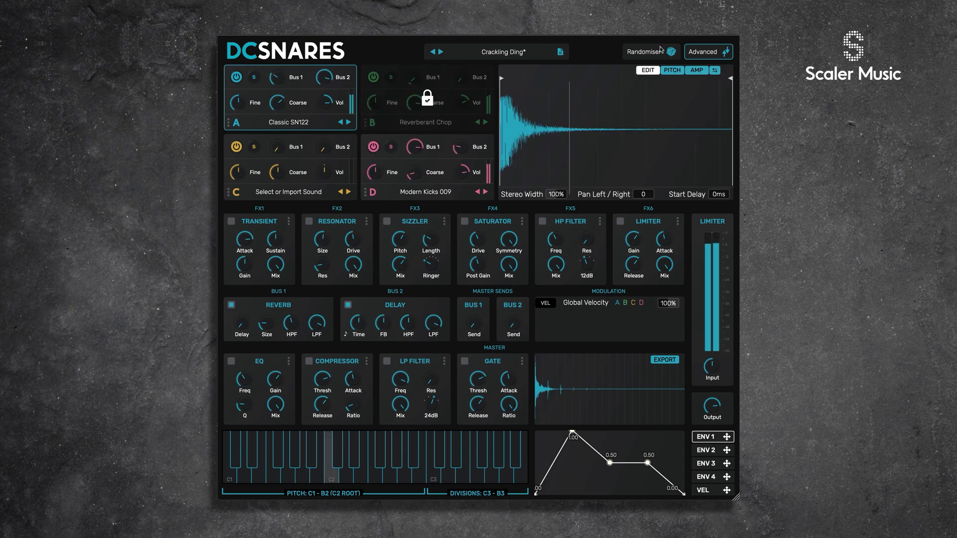
Step: Randomise twice more with slot B locked, unlock slot B, then randomise to Metal 04*
{"action": "left_click", "coordinate": [657, 52]}
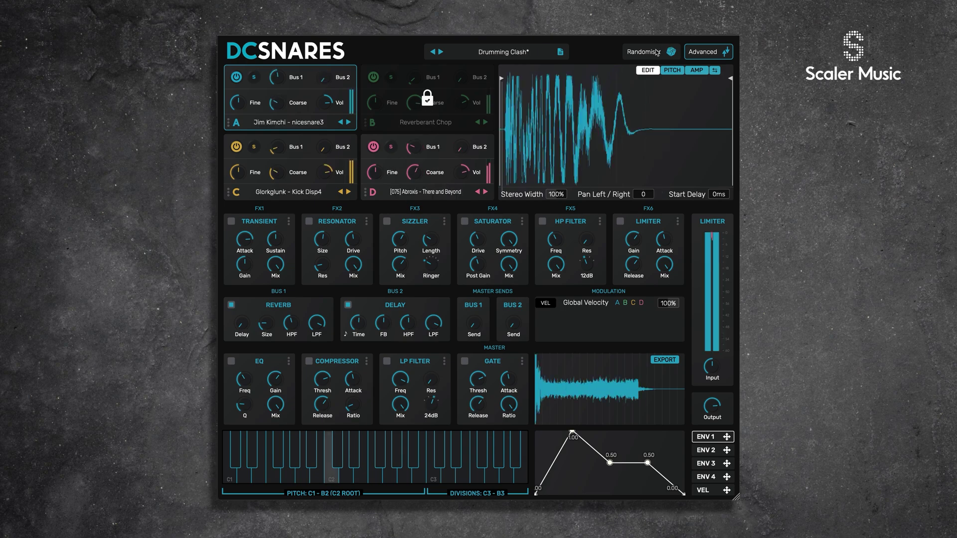
{"action": "left_click", "coordinate": [657, 52]}
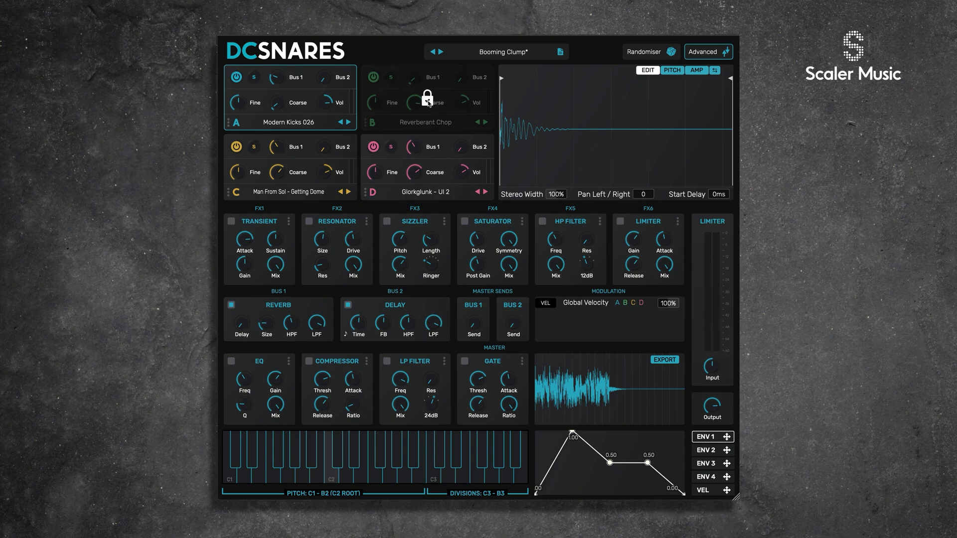
{"action": "left_click", "coordinate": [428, 98]}
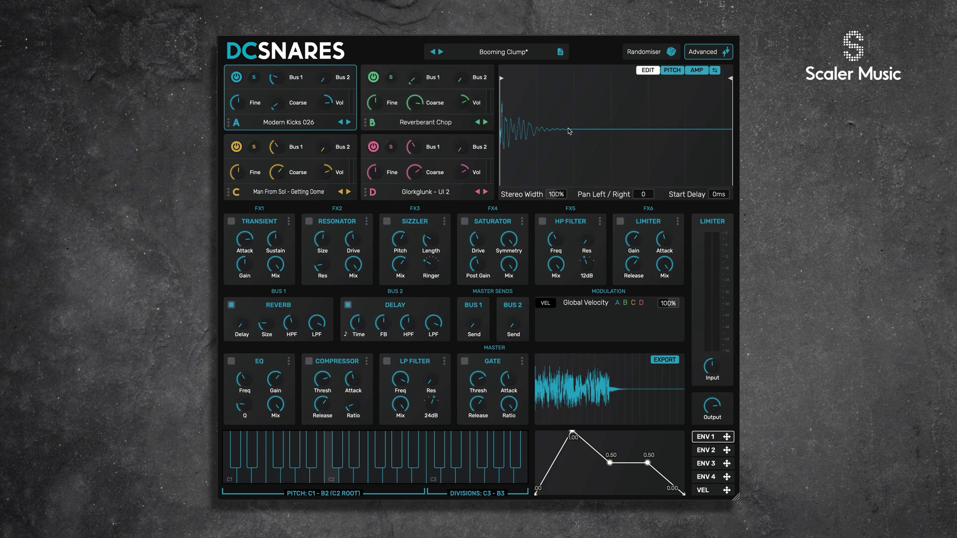
{"action": "left_click", "coordinate": [640, 53]}
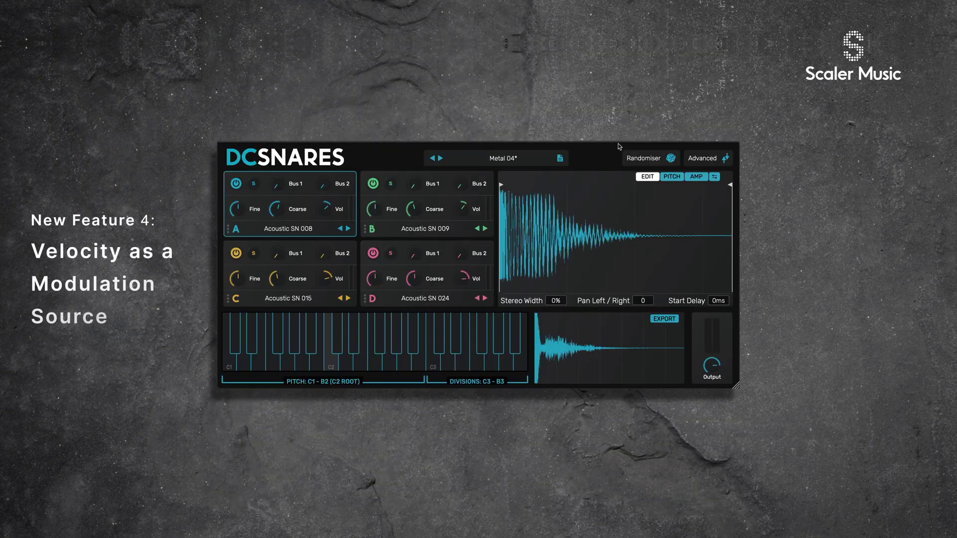
Step: Expand Metal 04* to the advanced editor with its effects chain and velocity modulation
{"action": "left_click", "coordinate": [701, 161]}
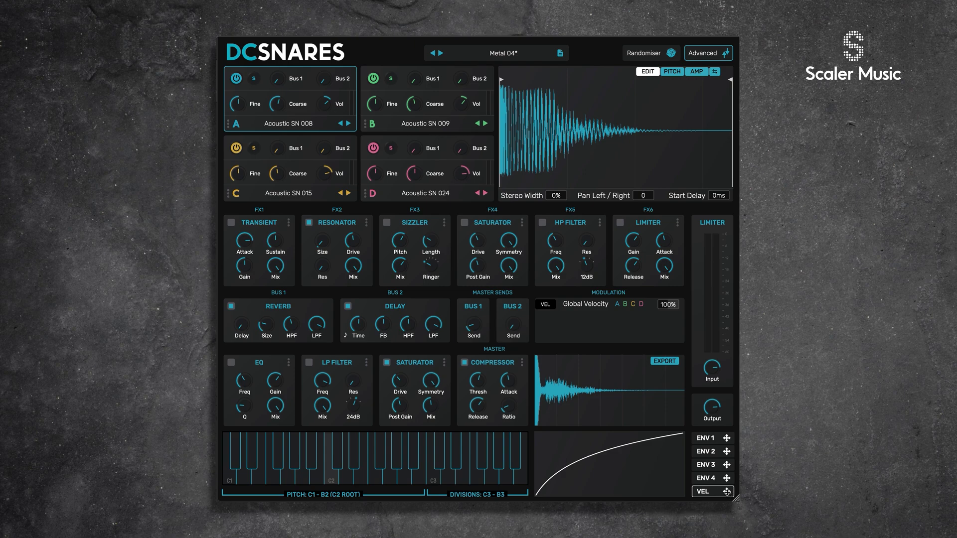
Step: Route velocity to Resonator Resonance at 100% and Size at 66%, then reshape the velocity curve
{"action": "left_click_drag", "start_coordinate": [727, 491], "coordinate": [322, 242]}
{"action": "left_click_drag", "start_coordinate": [727, 491], "coordinate": [329, 271]}
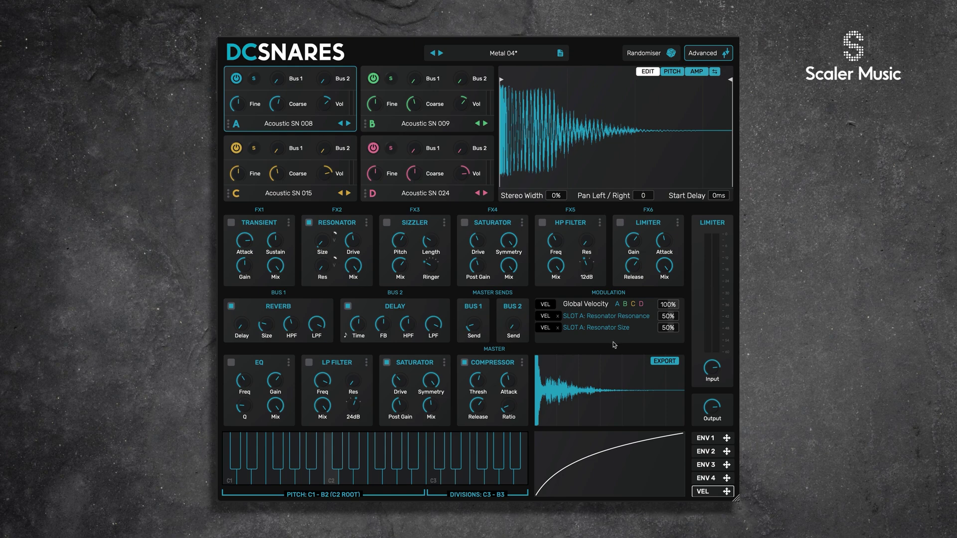
{"action": "mouse_move", "coordinate": [668, 317]}
{"action": "left_mouse_down"}
{"action": "mouse_move", "coordinate": [681, 313]}
{"action": "mouse_move", "coordinate": [676, 327]}
{"action": "mouse_move", "coordinate": [676, 317]}
{"action": "left_mouse_up"}
{"action": "left_click_drag", "start_coordinate": [609, 454], "coordinate": [596, 429]}
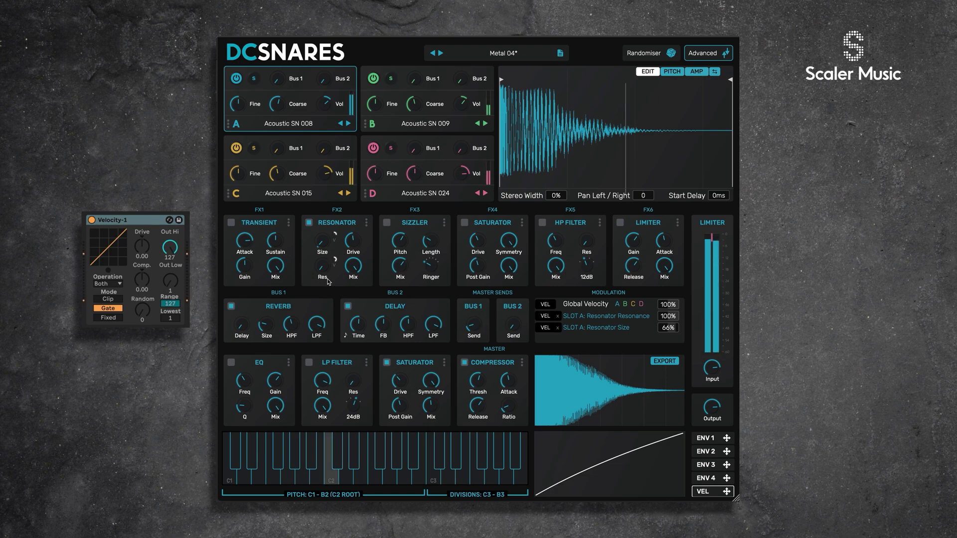
{"action": "mouse_move", "coordinate": [330, 276]}
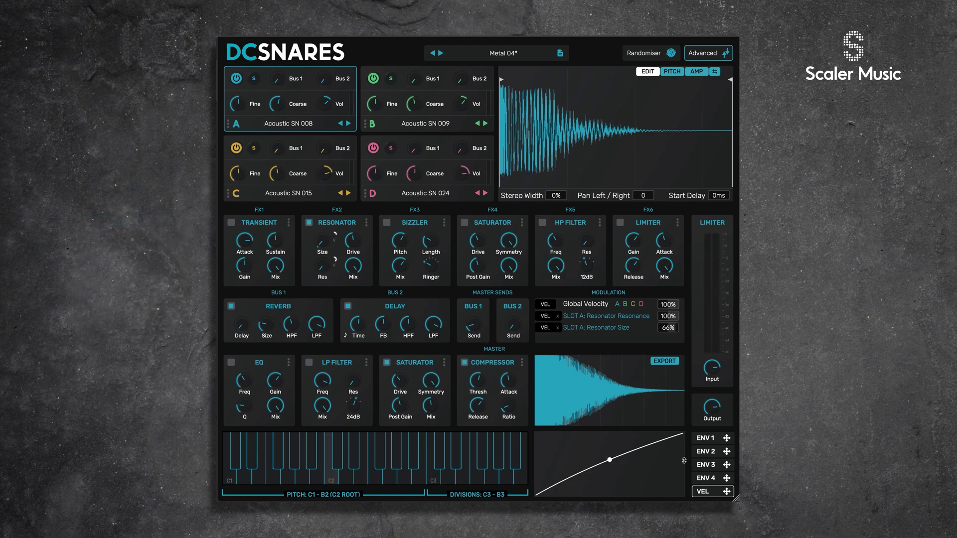